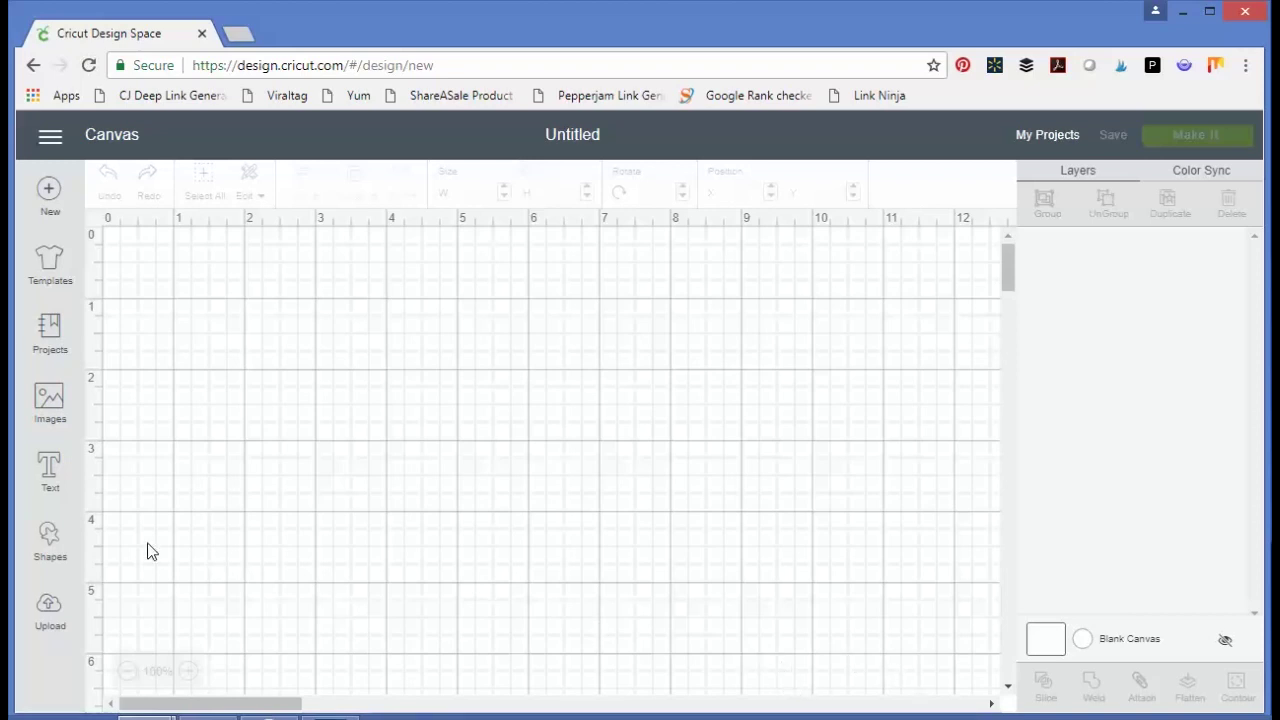
Add two circles to the canvas and shrink one to 1.708 inches.
{"action": "left_click", "coordinate": [41, 539]}
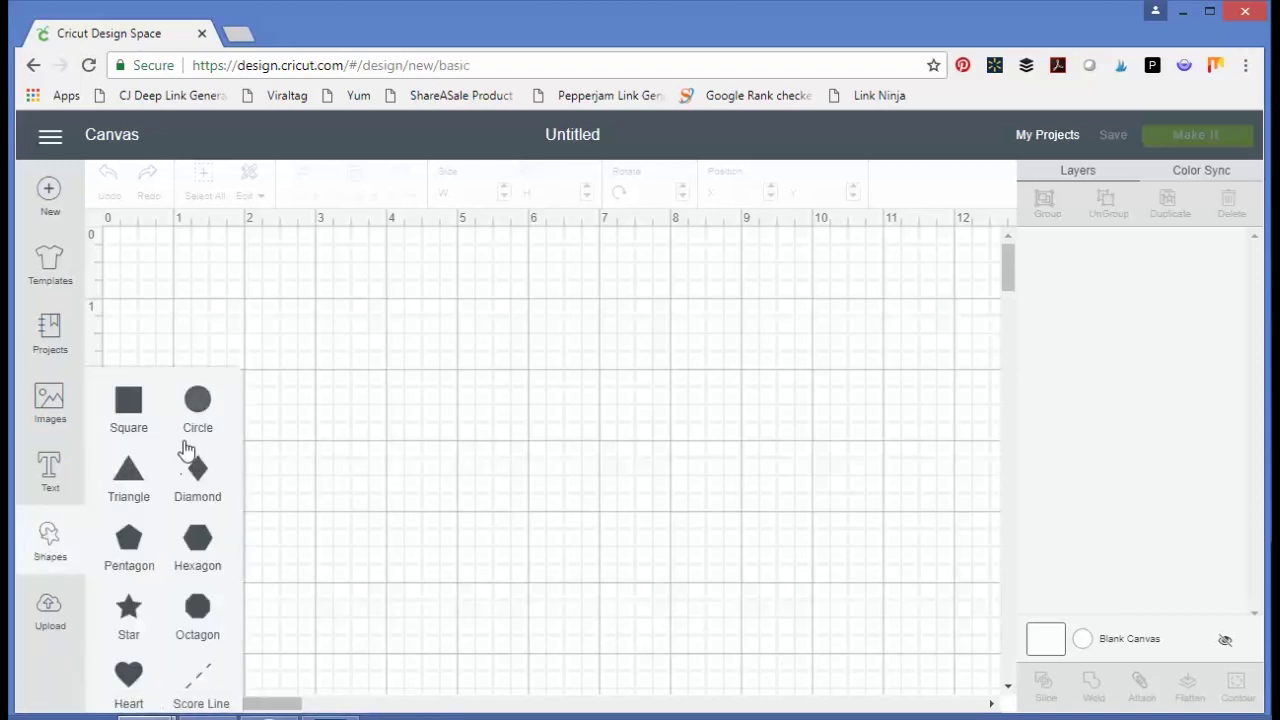
{"action": "left_click", "coordinate": [197, 405]}
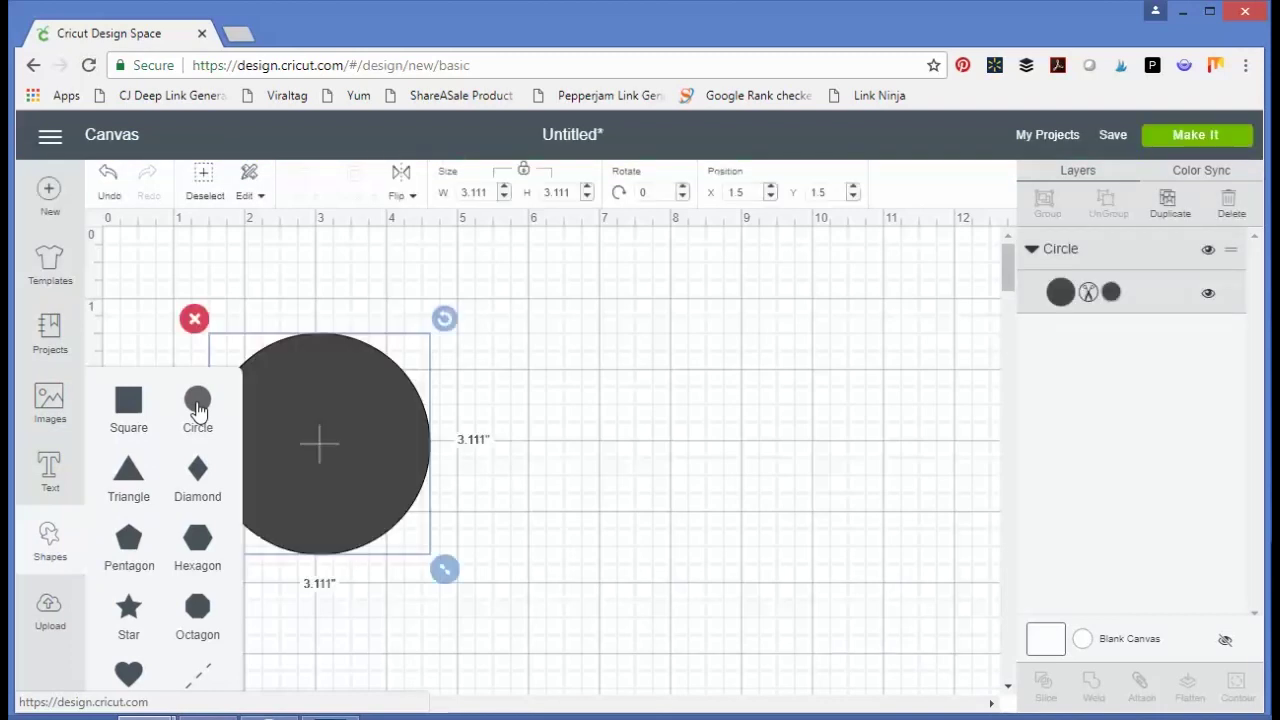
{"action": "left_click", "coordinate": [200, 410]}
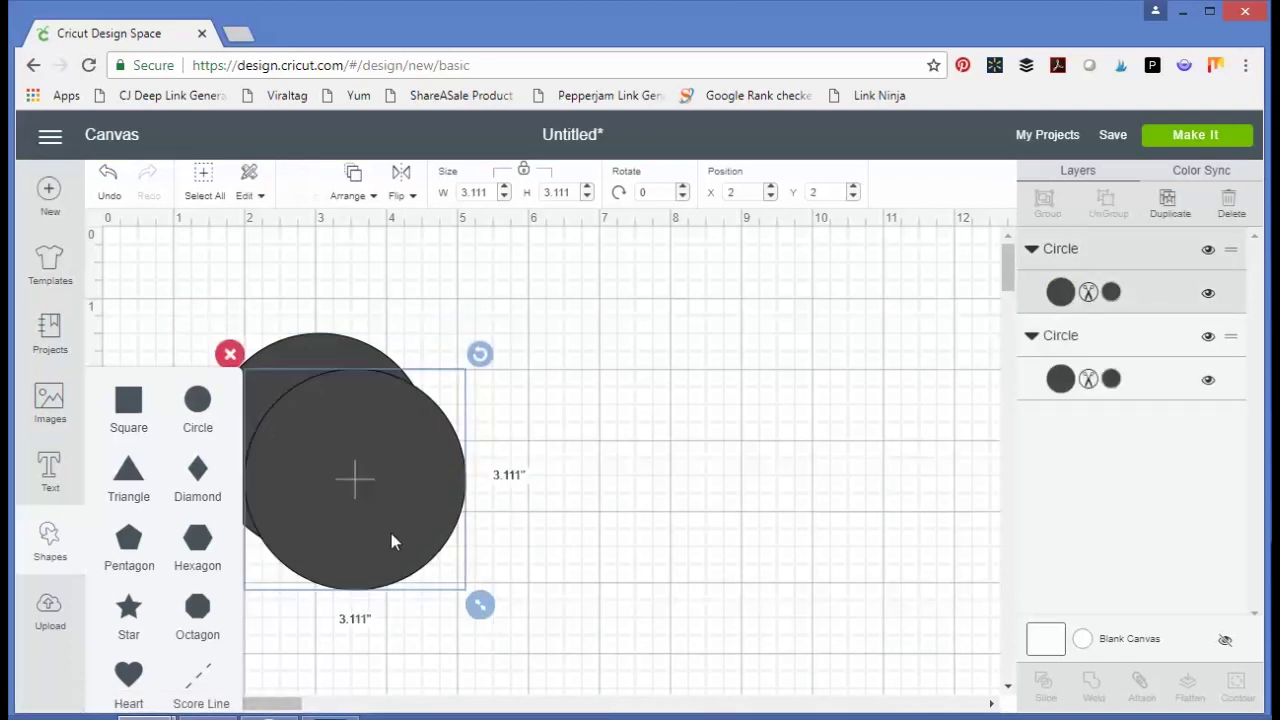
{"action": "left_click_drag", "start_coordinate": [480, 604], "coordinate": [392, 516]}
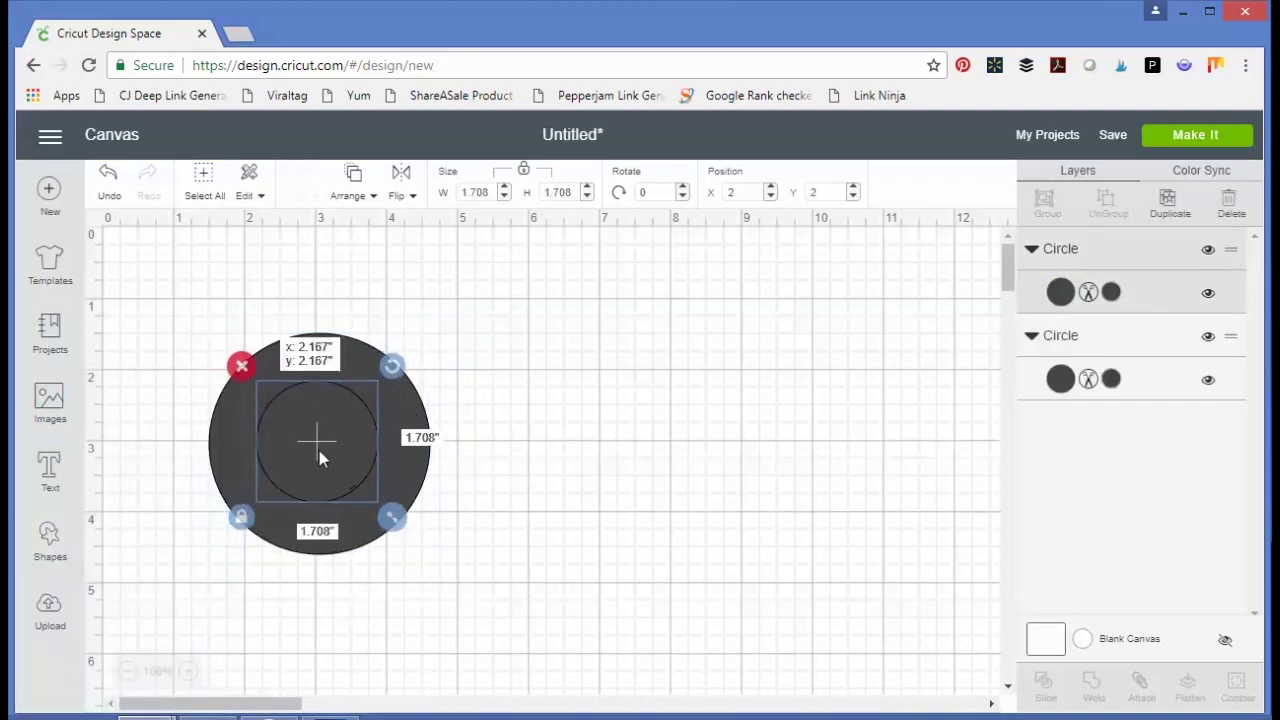
Centre the small circle horizontally inside the 3.111-inch circle and reselect both circles.
{"action": "left_click_drag", "start_coordinate": [495, 540], "coordinate": [335, 428]}
{"action": "left_click", "coordinate": [303, 196]}
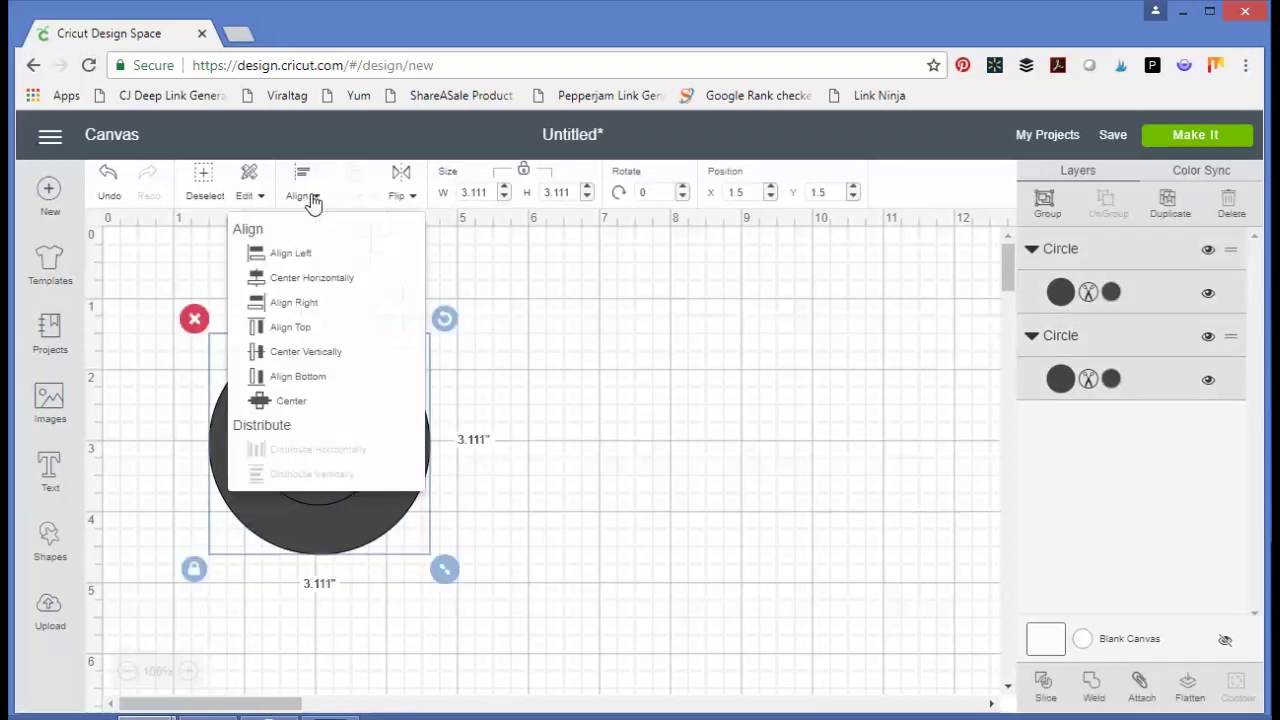
{"action": "left_click", "coordinate": [302, 280]}
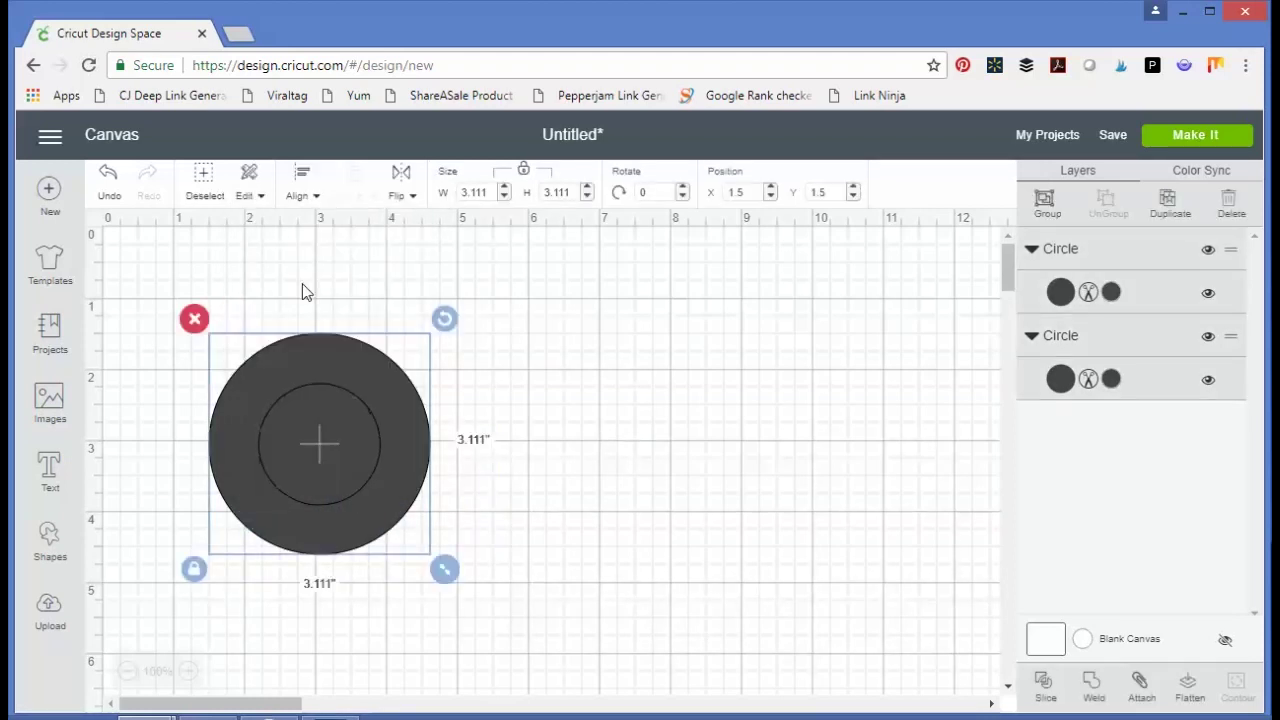
{"action": "left_click", "coordinate": [576, 570]}
{"action": "left_click_drag", "start_coordinate": [526, 567], "coordinate": [227, 394]}
Slice the small circle out of the large one and pull both inner pieces aside.
{"action": "left_click", "coordinate": [1044, 686]}
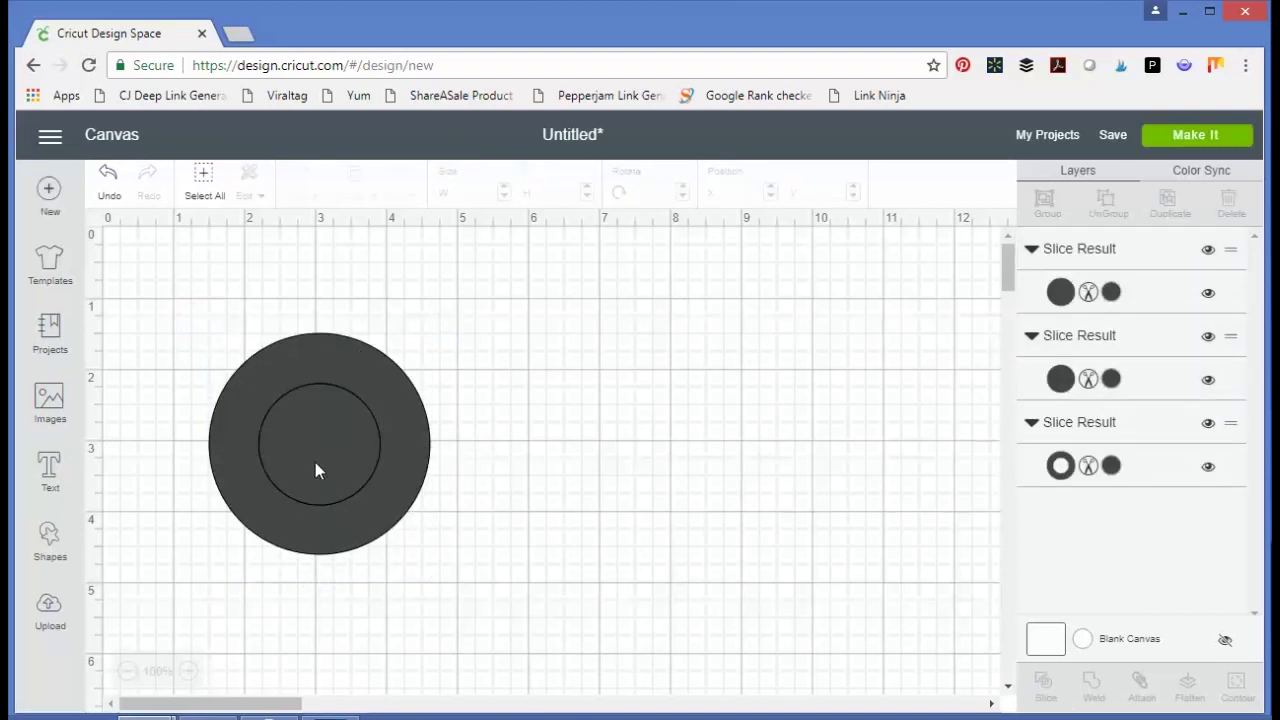
{"action": "left_click_drag", "start_coordinate": [308, 448], "coordinate": [572, 330]}
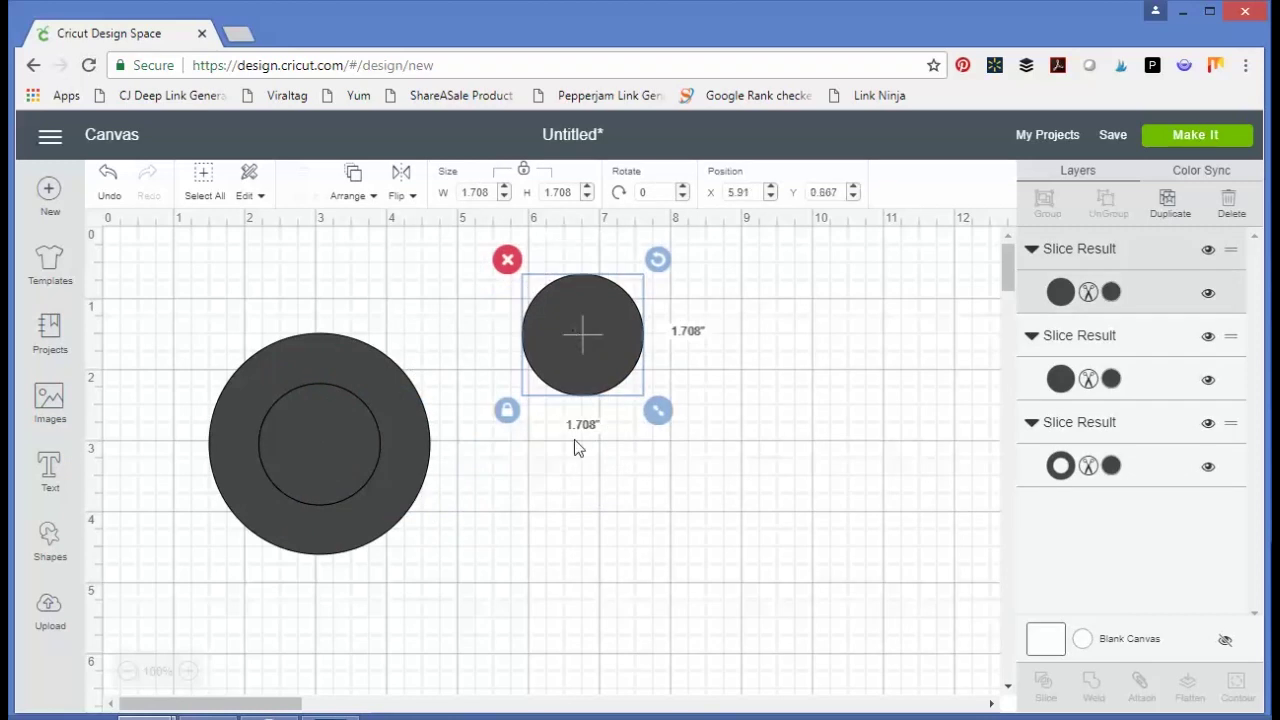
{"action": "left_click_drag", "start_coordinate": [320, 442], "coordinate": [660, 493]}
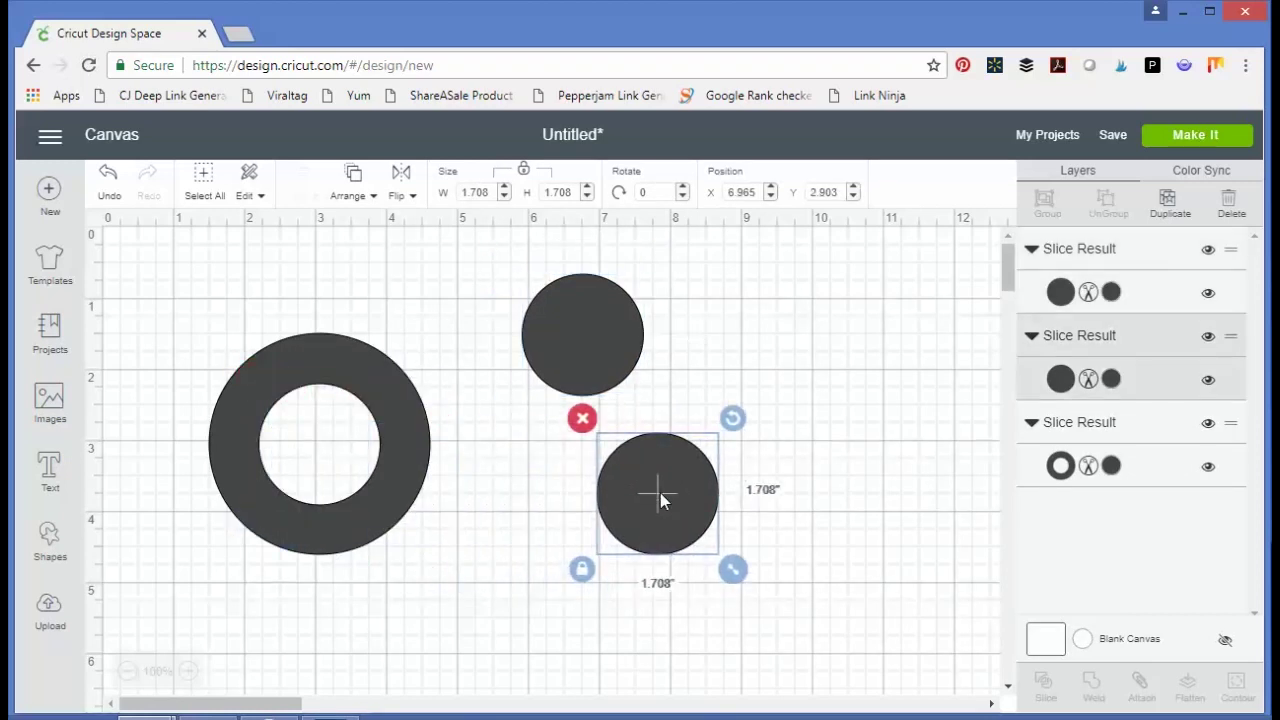
Delete the ring and both circle pieces, leaving the canvas empty.
{"action": "left_click", "coordinate": [311, 380]}
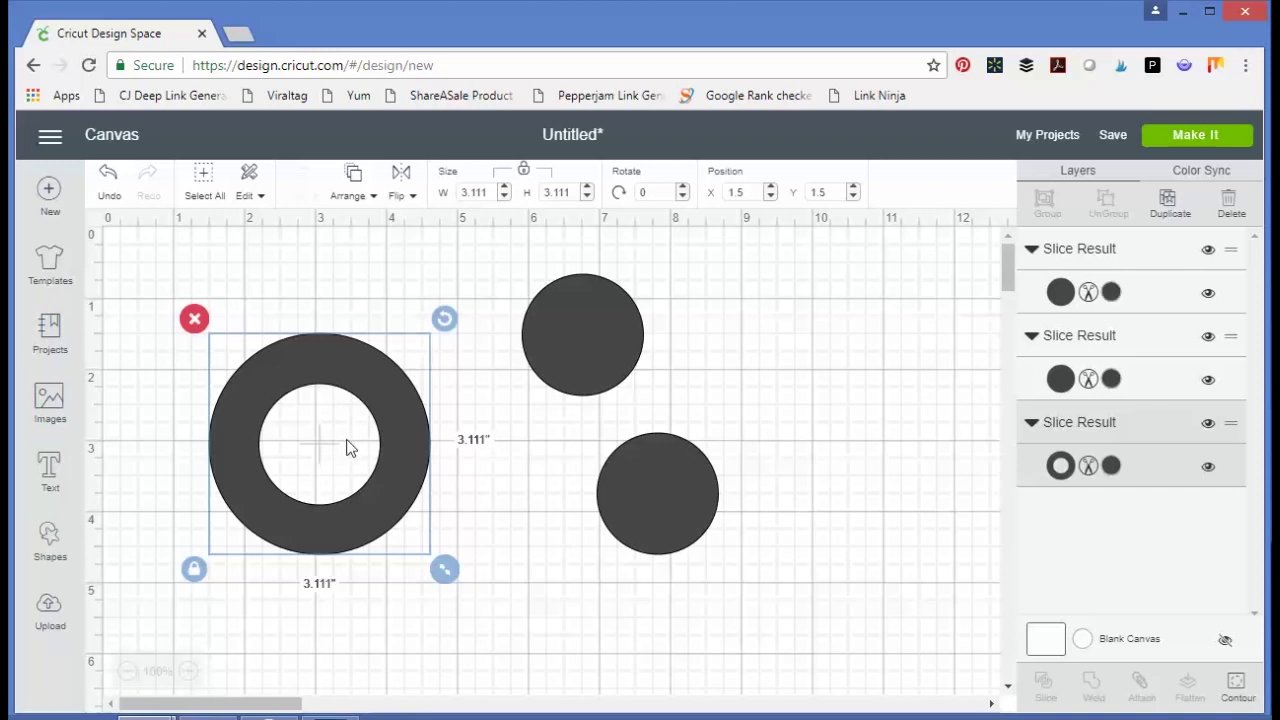
{"action": "key", "text": "Delete"}
{"action": "left_click", "coordinate": [610, 352]}
{"action": "key", "text": "Delete"}
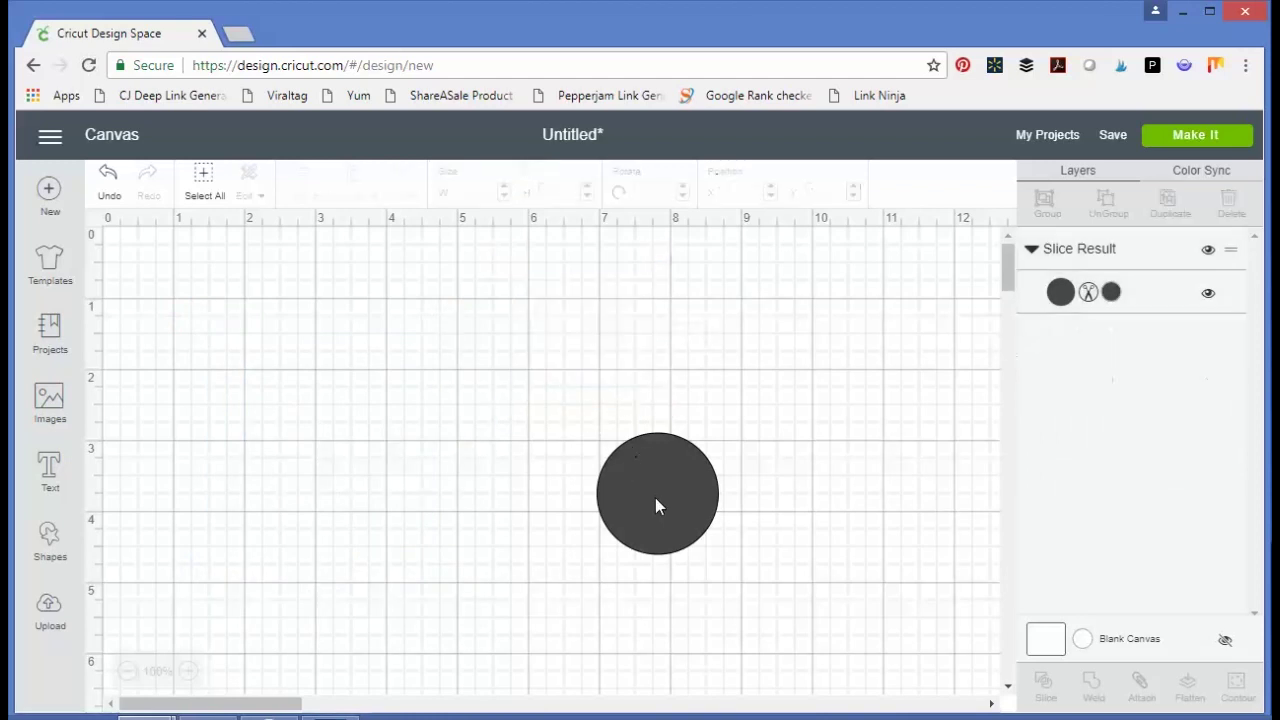
{"action": "left_click", "coordinate": [650, 496]}
{"action": "key", "text": "Delete"}
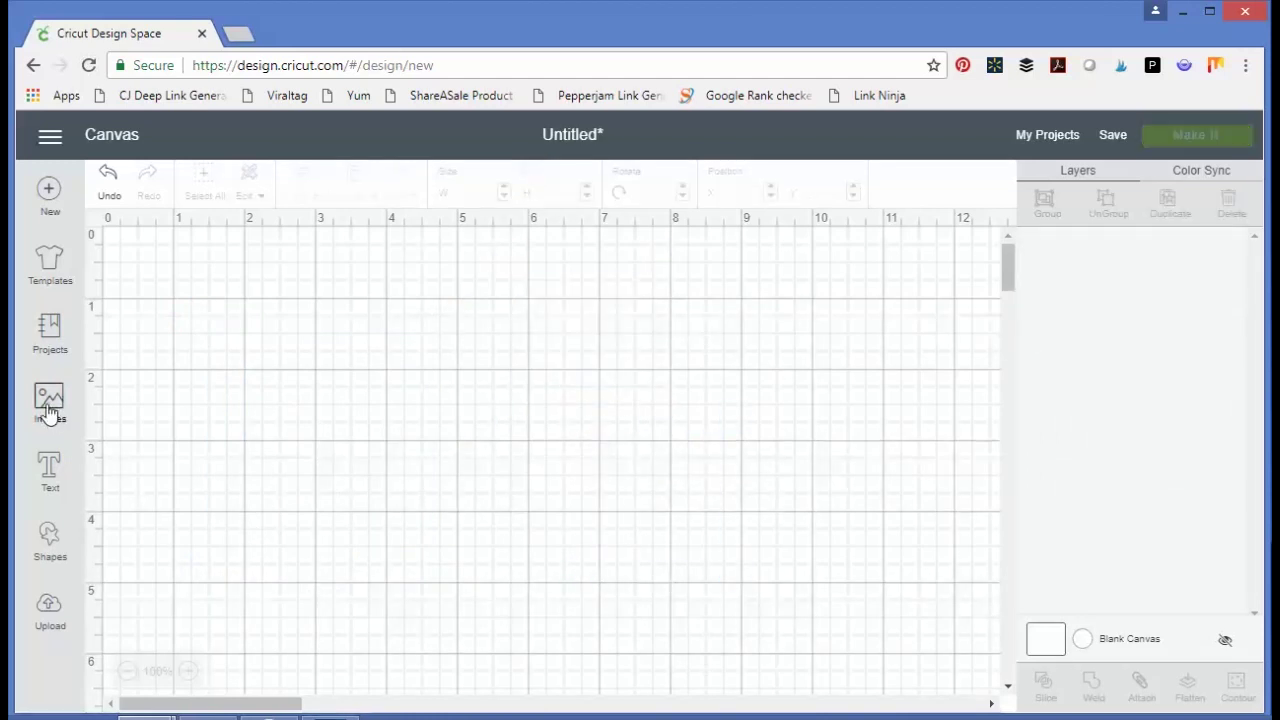
Insert the 'you had me at wine' design from the image library onto the canvas.
{"action": "left_click", "coordinate": [48, 405]}
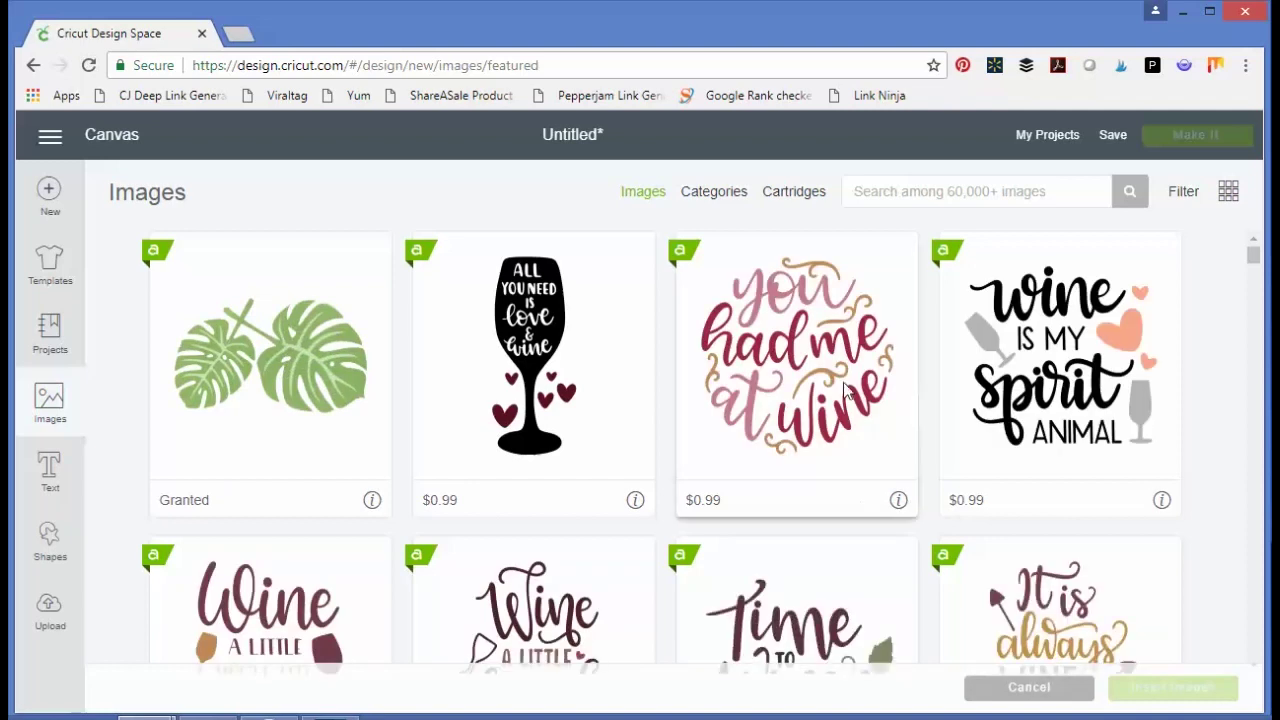
{"action": "left_click", "coordinate": [857, 400]}
{"action": "left_click", "coordinate": [1197, 690]}
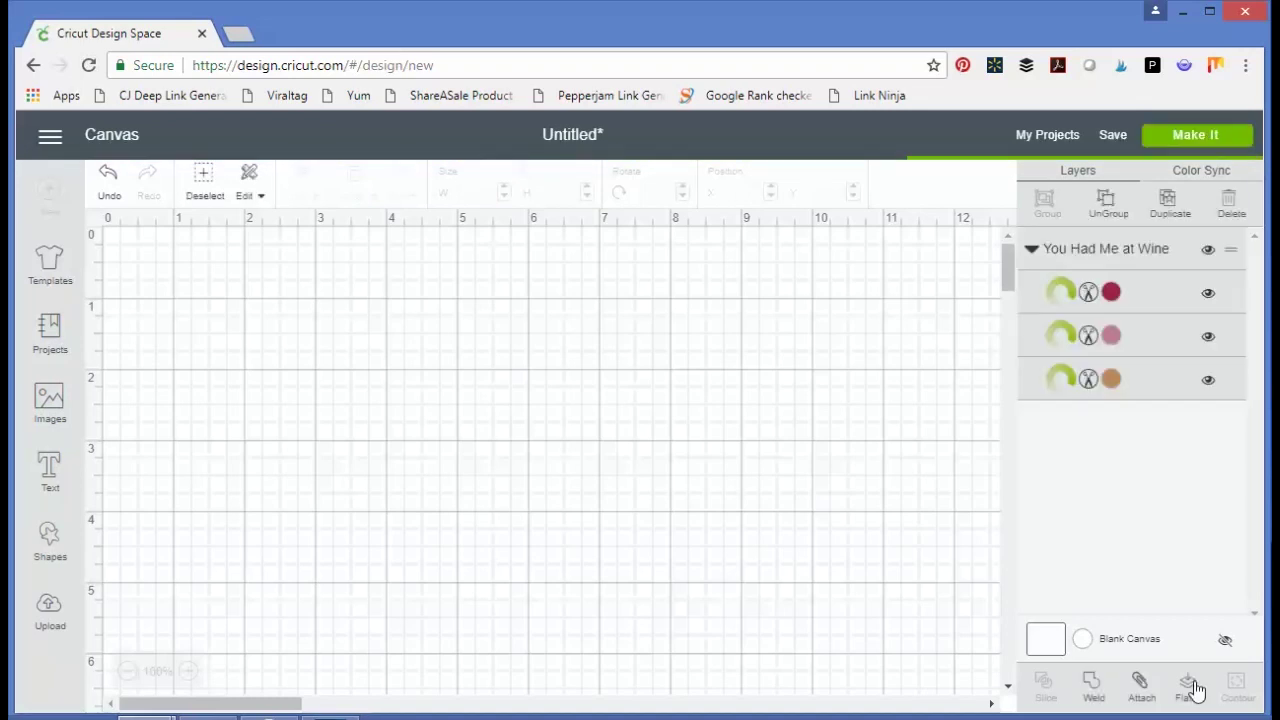
{"action": "left_click", "coordinate": [50, 543]}
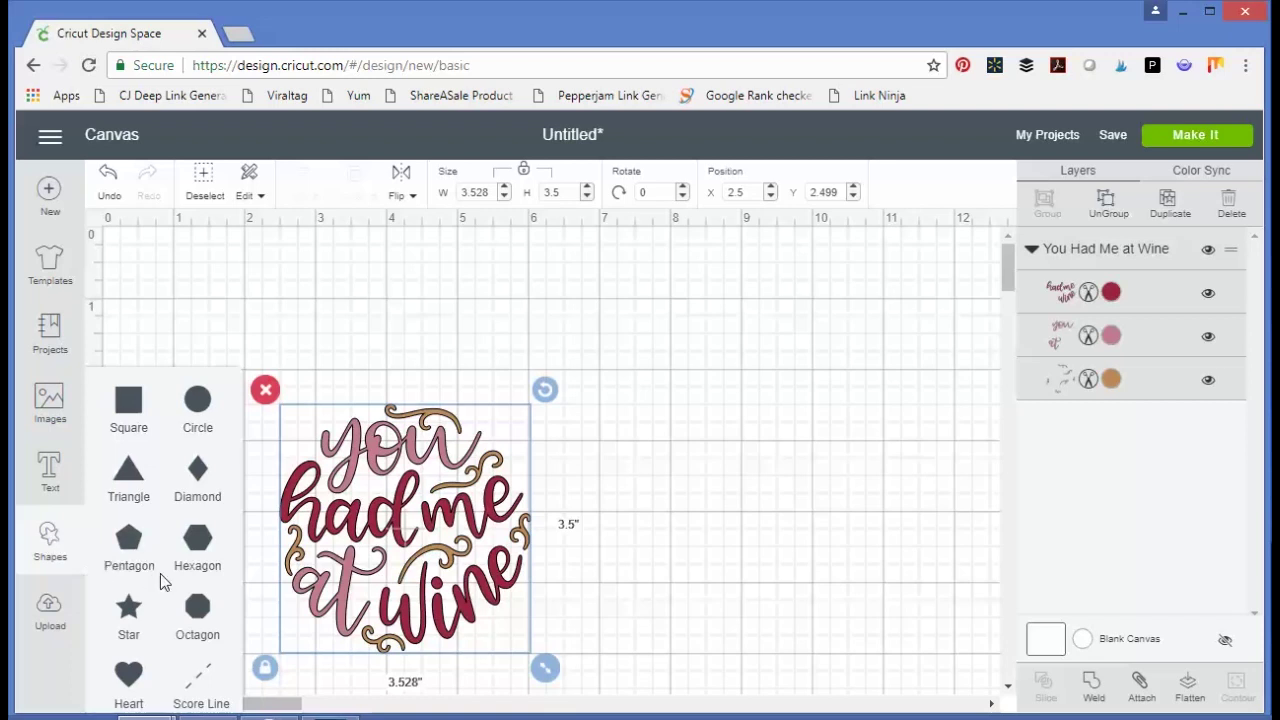
Add a circle, enlarge it to about 4.861 inches, and send it behind the wine design.
{"action": "left_click", "coordinate": [197, 420]}
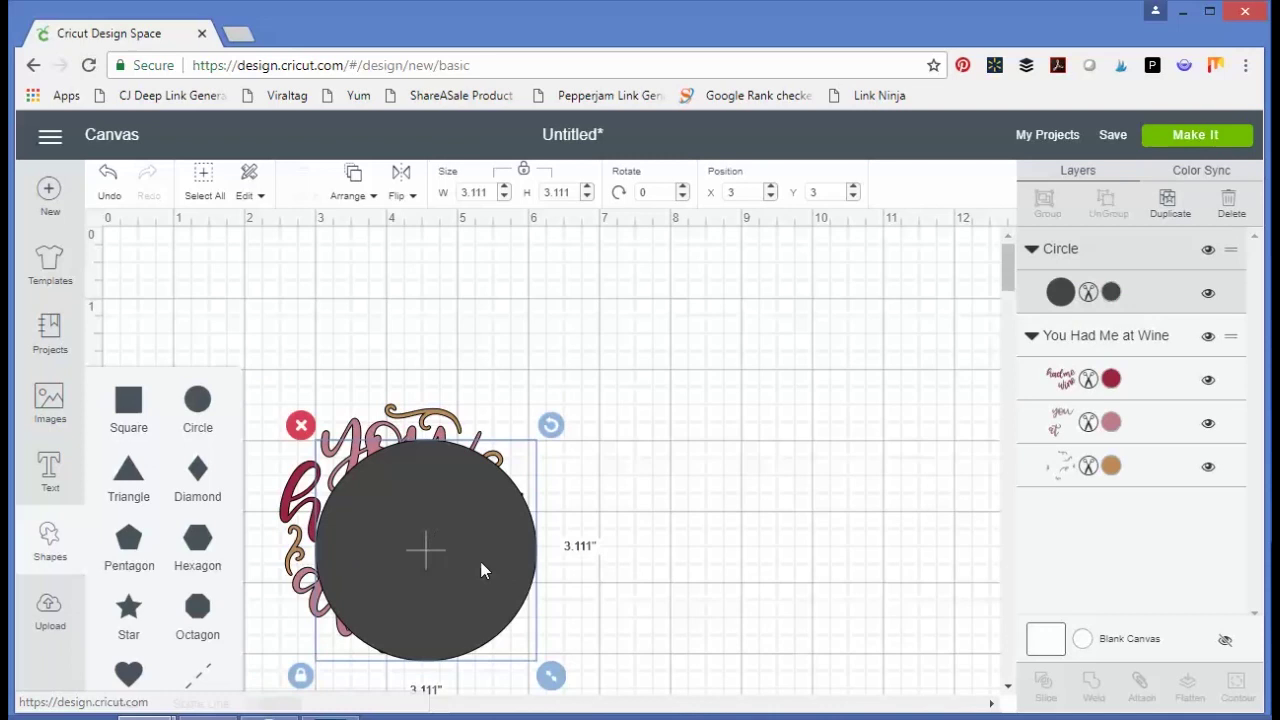
{"action": "left_click_drag", "start_coordinate": [480, 566], "coordinate": [429, 464]}
{"action": "left_click_drag", "start_coordinate": [480, 566], "coordinate": [597, 682]}
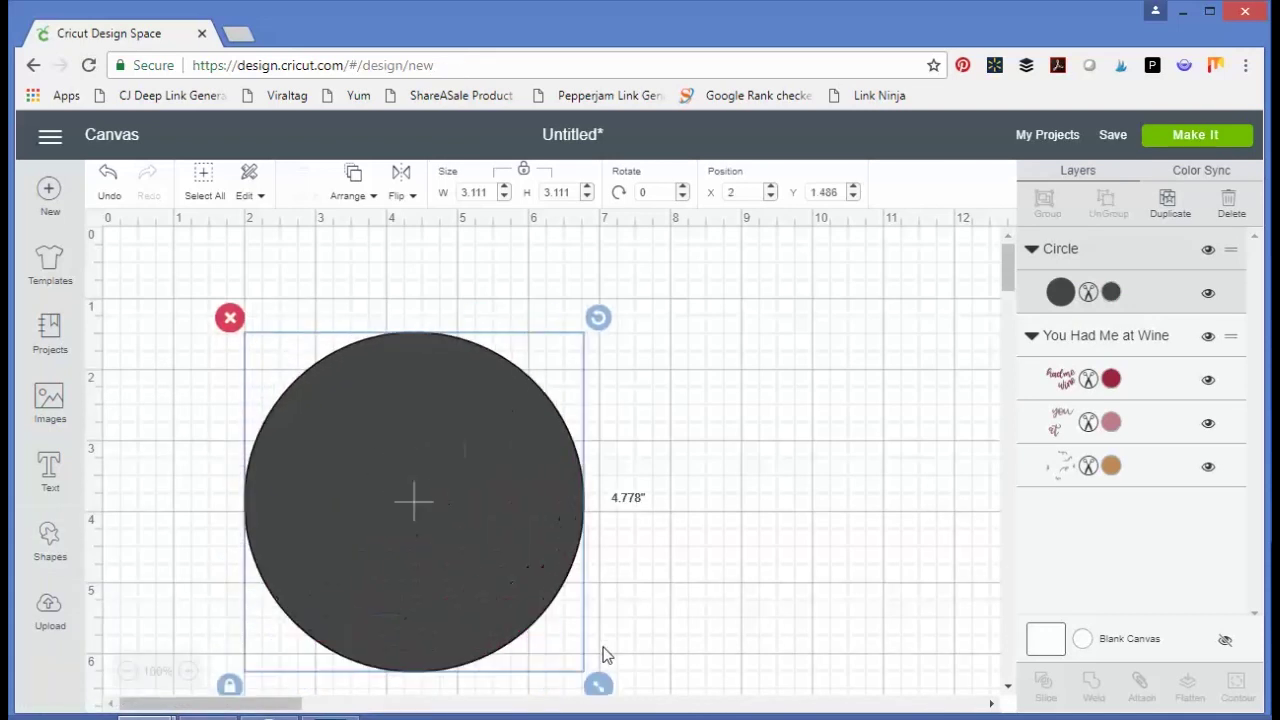
{"action": "left_click", "coordinate": [711, 568]}
{"action": "right_click", "coordinate": [419, 522]}
{"action": "left_click", "coordinate": [478, 463]}
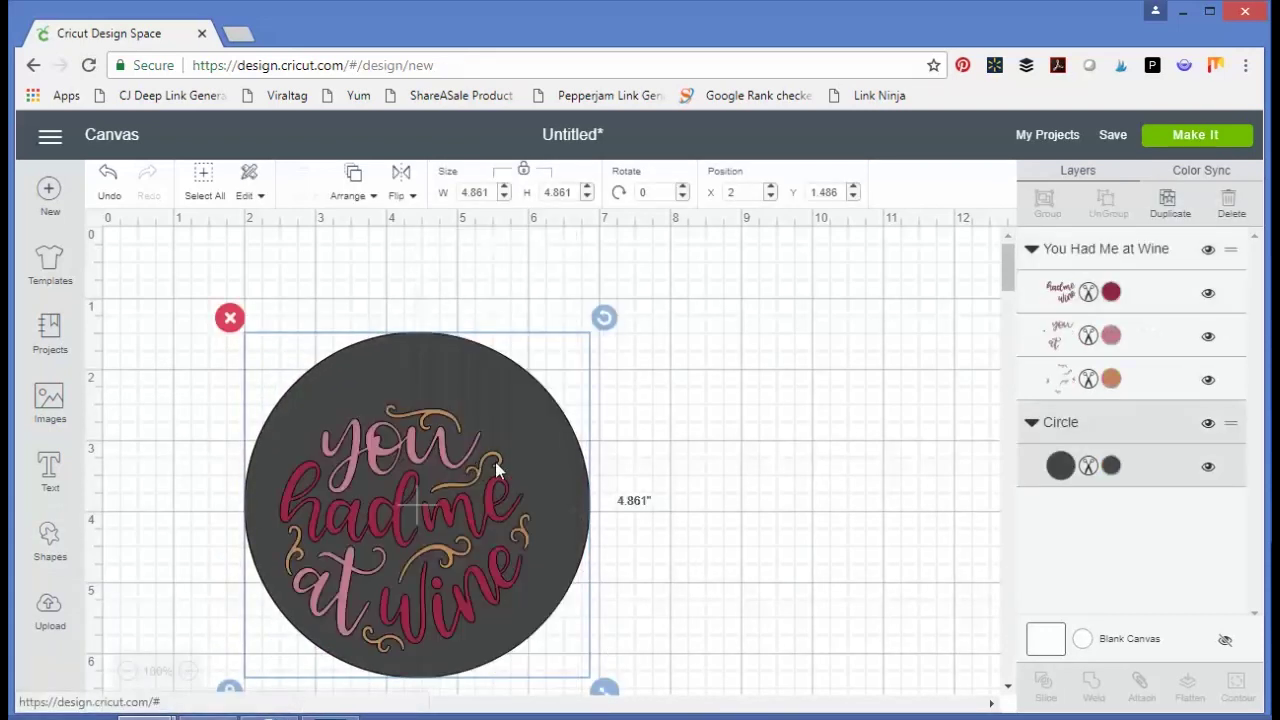
Move the wine design over the circle and centre it horizontally on the circle.
{"action": "left_click_drag", "start_coordinate": [424, 523], "coordinate": [443, 500]}
{"action": "left_click_drag", "start_coordinate": [661, 587], "coordinate": [432, 465]}
{"action": "left_click", "coordinate": [316, 196]}
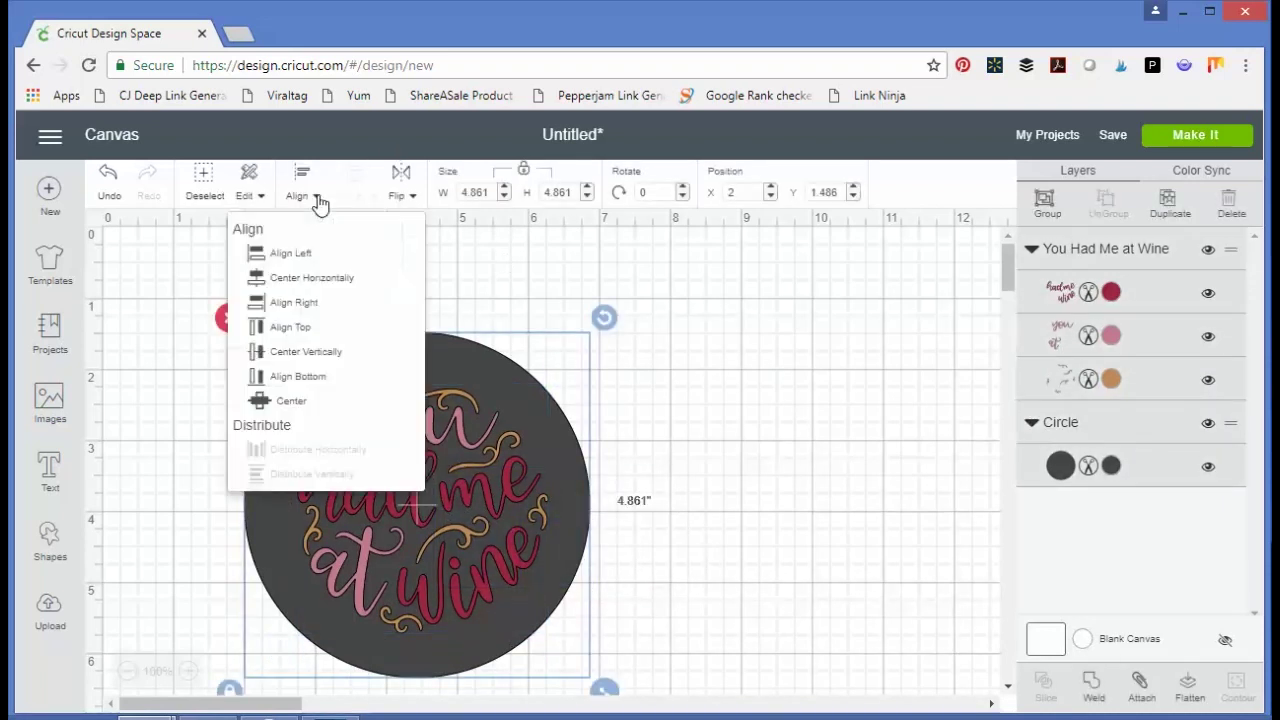
{"action": "left_click", "coordinate": [306, 277]}
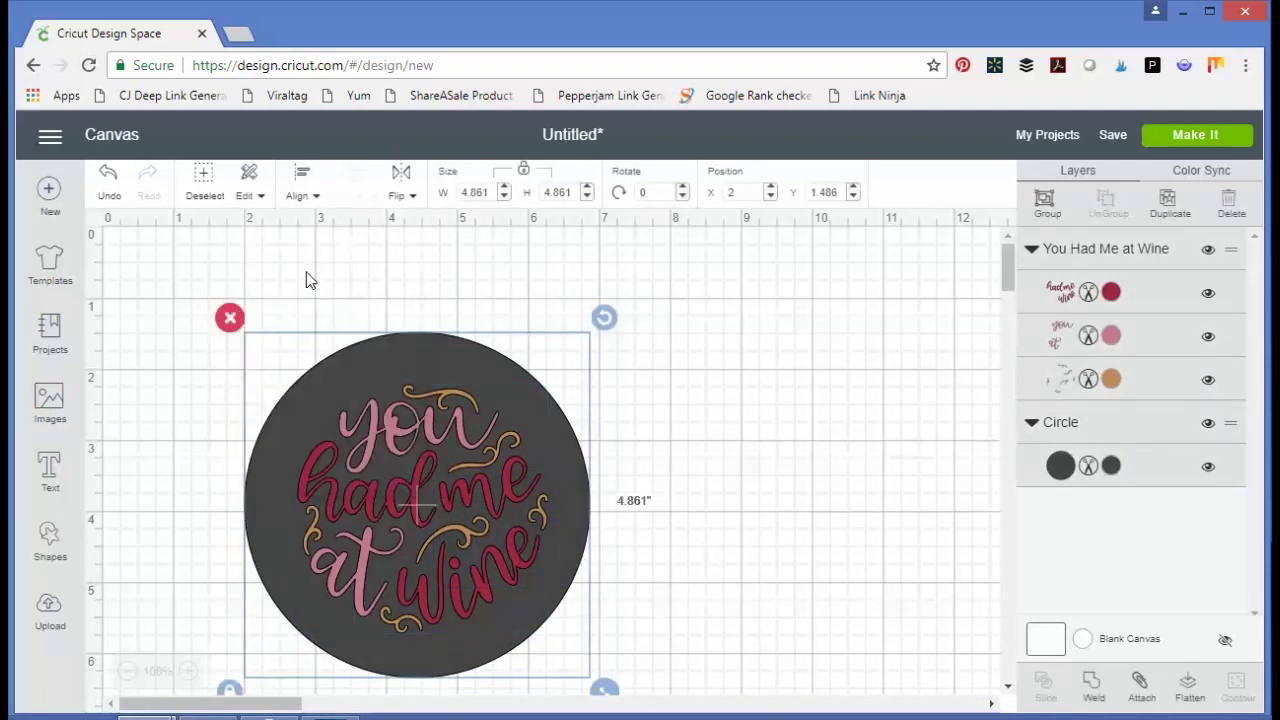
{"action": "left_click", "coordinate": [744, 548]}
{"action": "left_click_drag", "start_coordinate": [671, 623], "coordinate": [373, 488]}
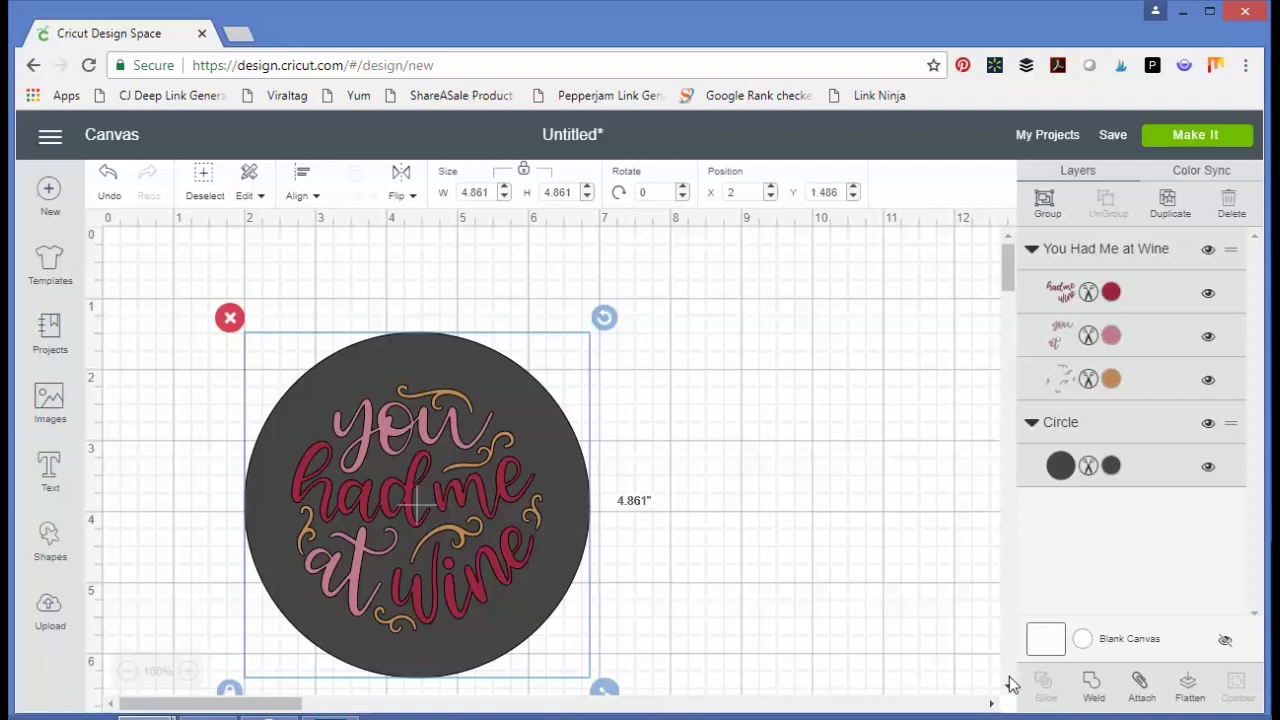
{"action": "left_click", "coordinate": [684, 540]}
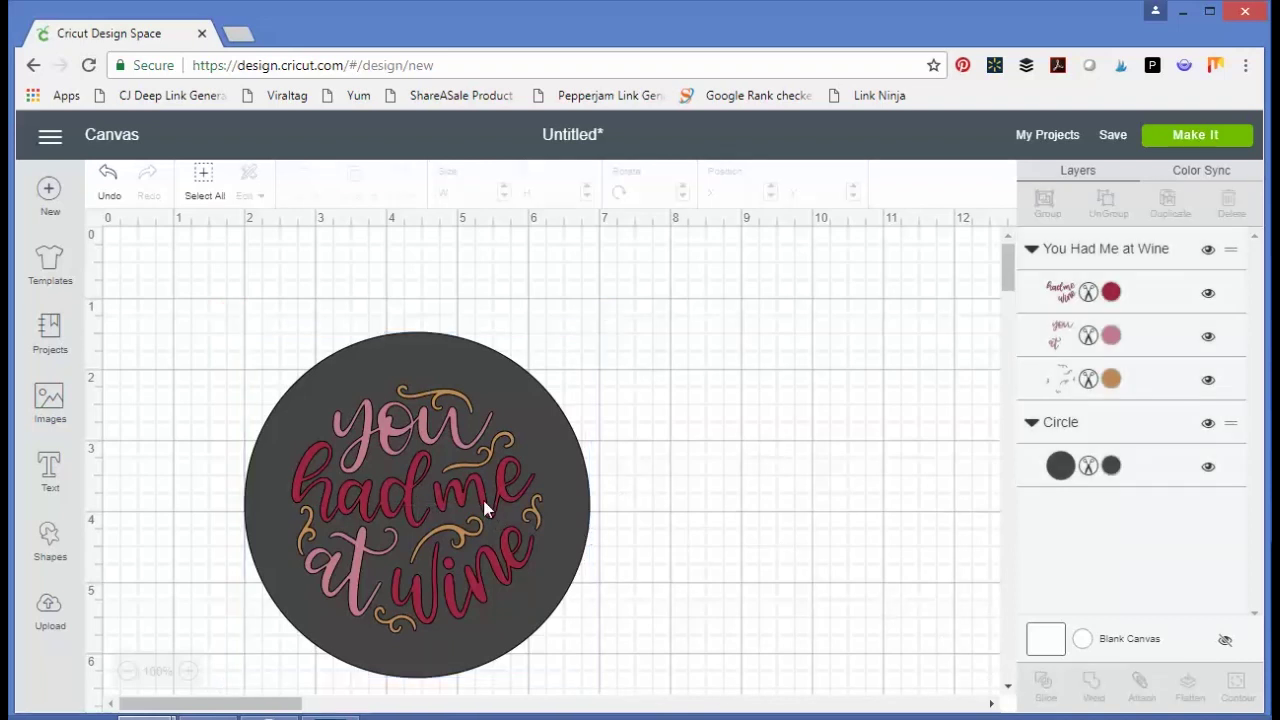
Weld the 'You Had Me at Wine' layers into one tan shape and place it back over the dark circle.
{"action": "left_click", "coordinate": [479, 503]}
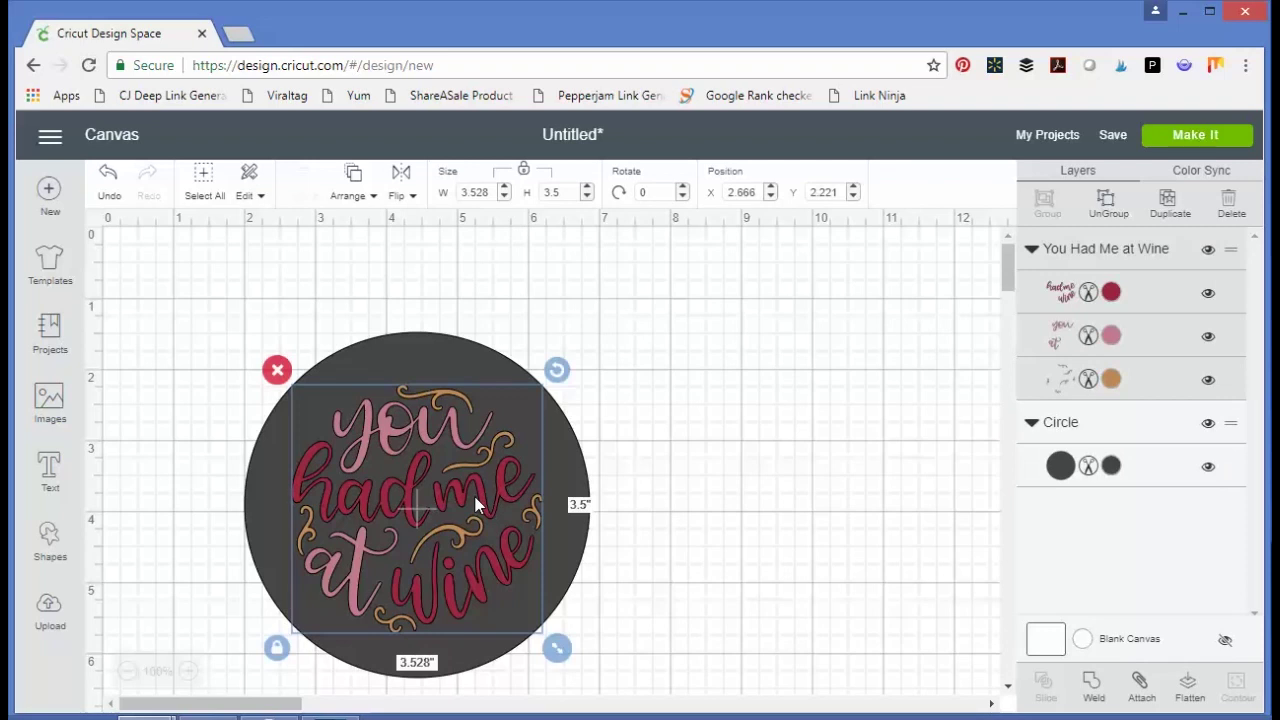
{"action": "left_click_drag", "start_coordinate": [476, 505], "coordinate": [802, 422]}
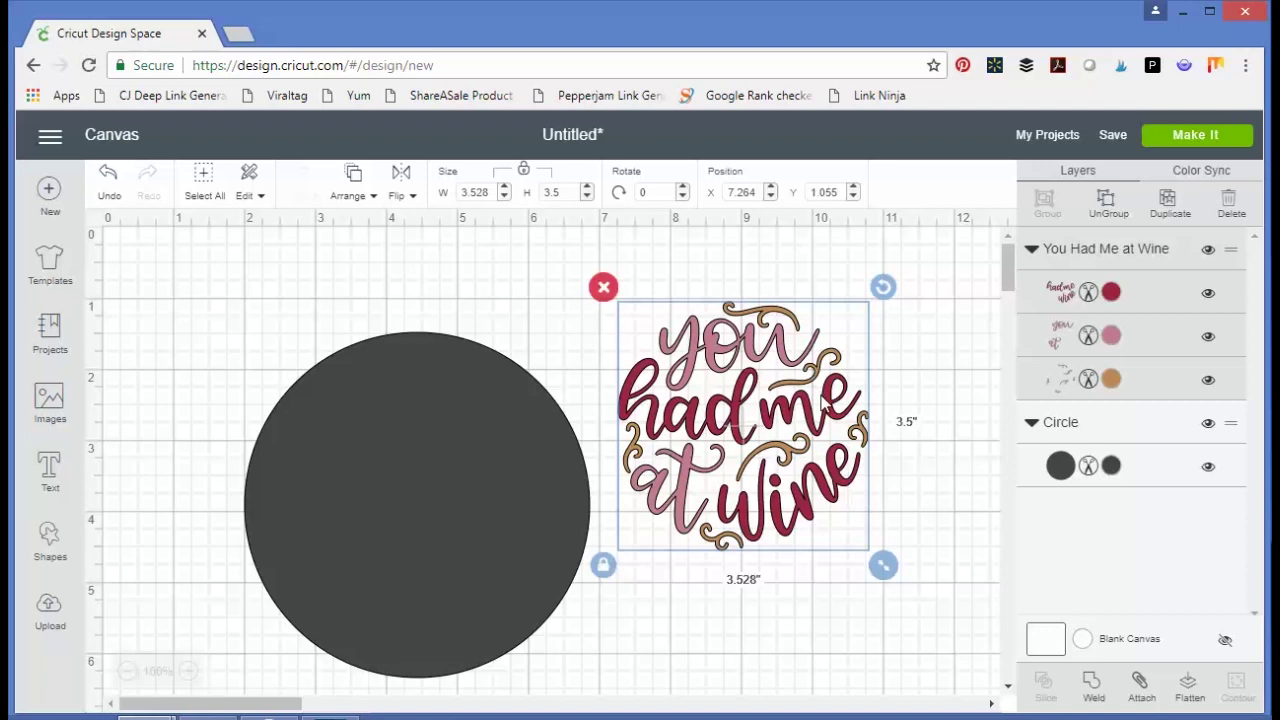
{"action": "left_click", "coordinate": [1091, 687]}
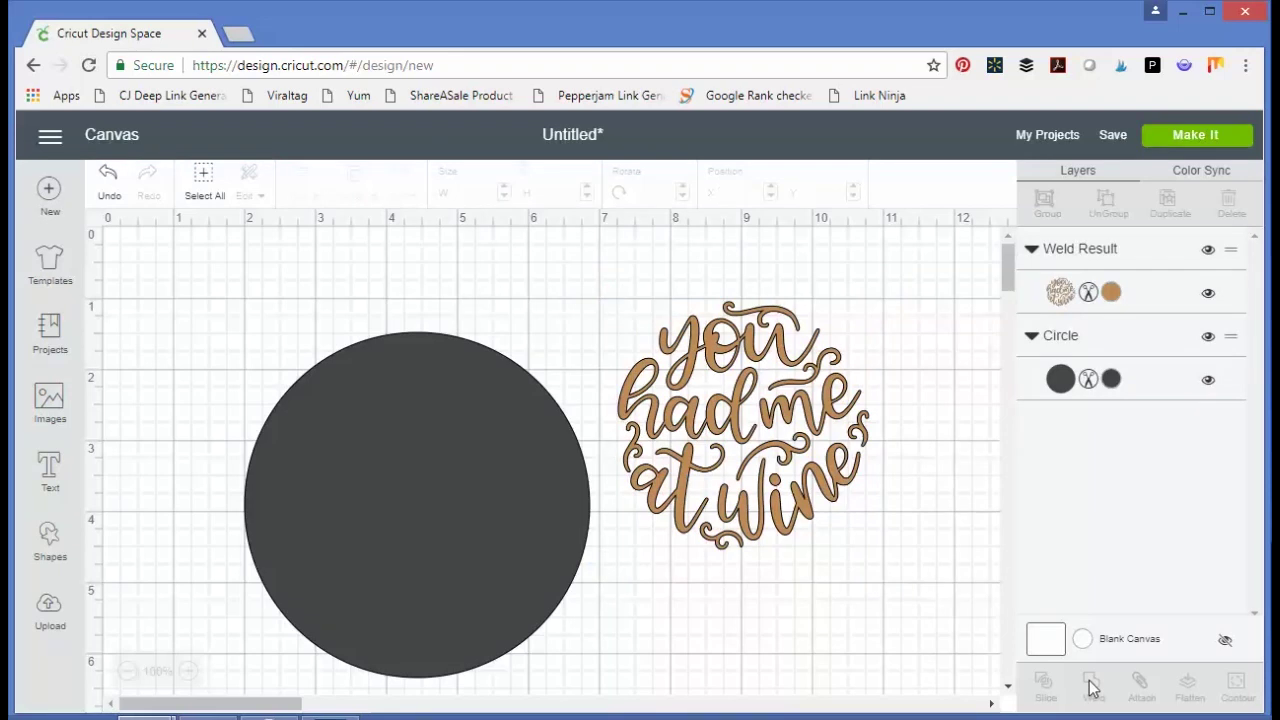
{"action": "left_click_drag", "start_coordinate": [767, 418], "coordinate": [461, 477]}
{"action": "left_click_drag", "start_coordinate": [709, 472], "coordinate": [440, 575]}
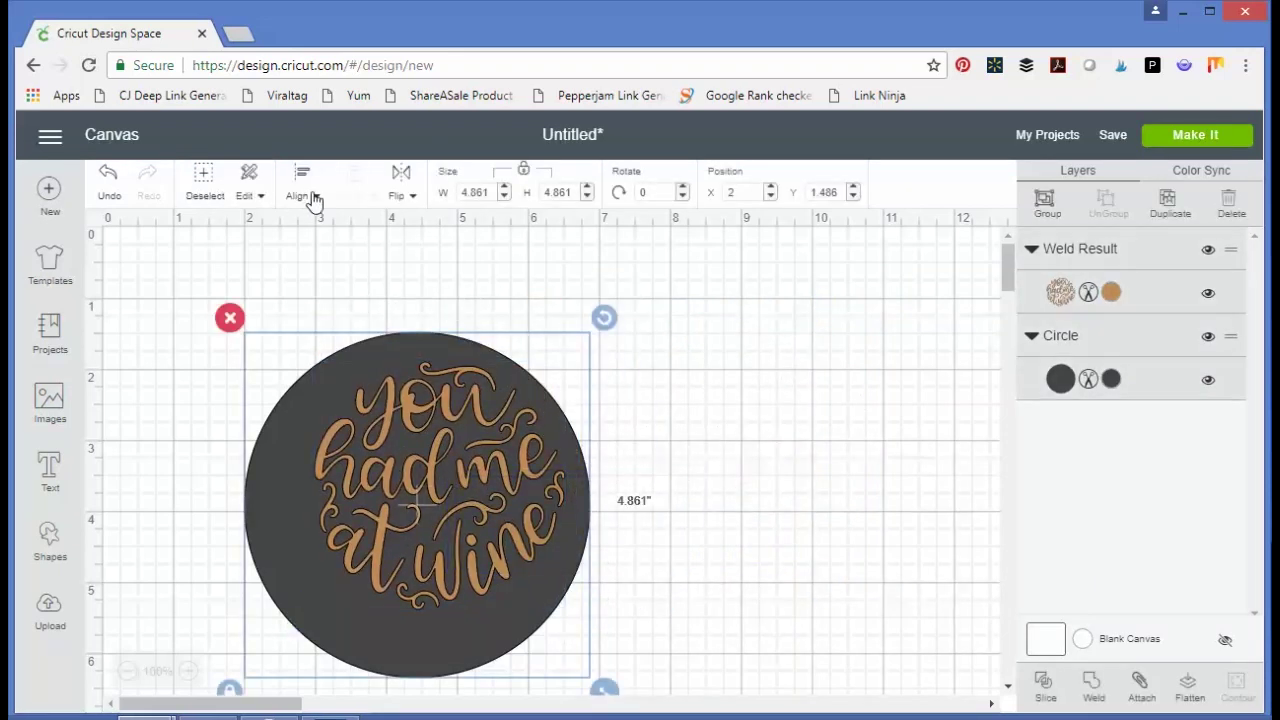
Centre the quote horizontally and vertically on the circle, then select both.
{"action": "left_click", "coordinate": [313, 198]}
{"action": "left_click", "coordinate": [320, 275]}
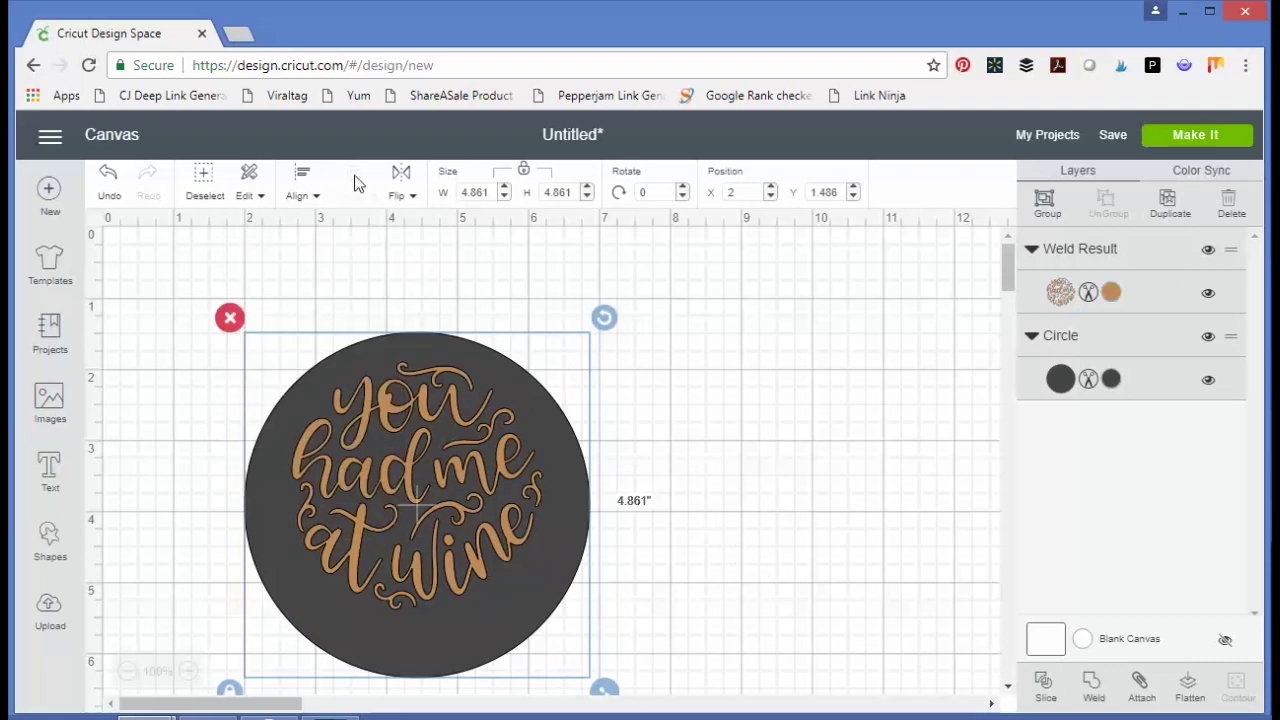
{"action": "left_click", "coordinate": [316, 197]}
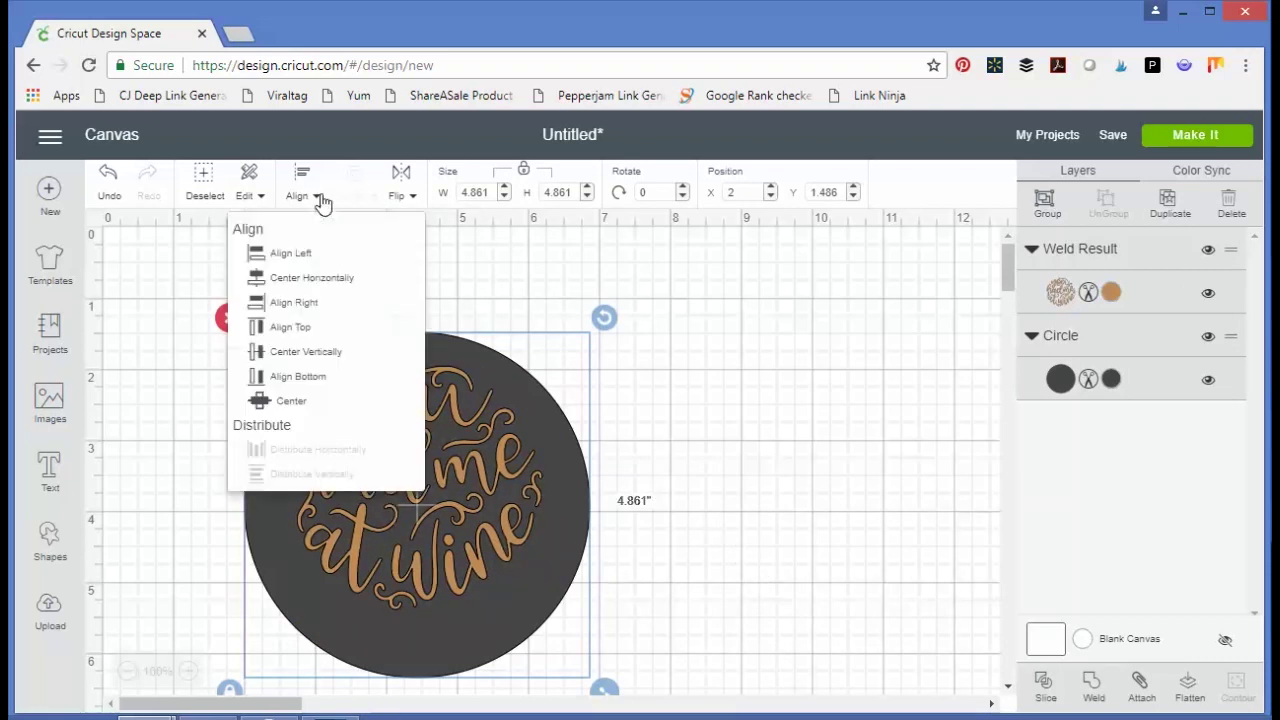
{"action": "left_click", "coordinate": [313, 354]}
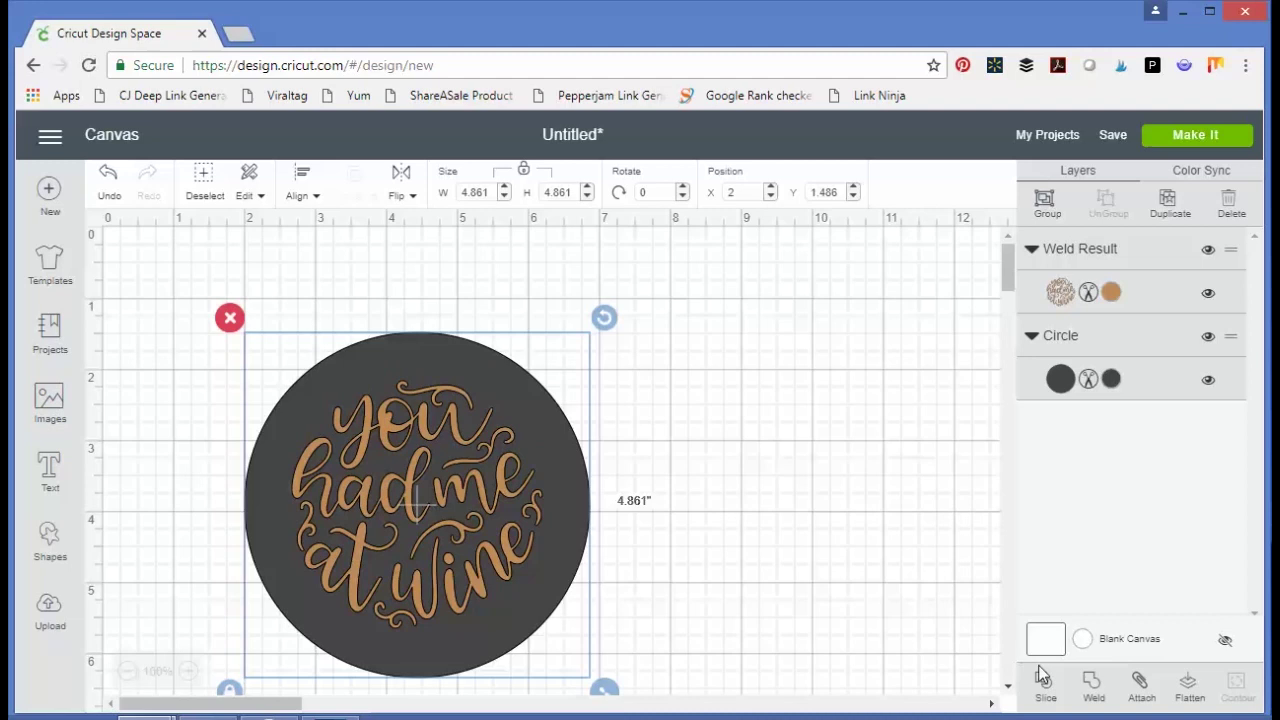
{"action": "left_click", "coordinate": [686, 574]}
{"action": "left_click_drag", "start_coordinate": [676, 604], "coordinate": [403, 456]}
Slice the quote out of the circle and move the copper and dark lettering pieces to the right.
{"action": "left_click", "coordinate": [1045, 688]}
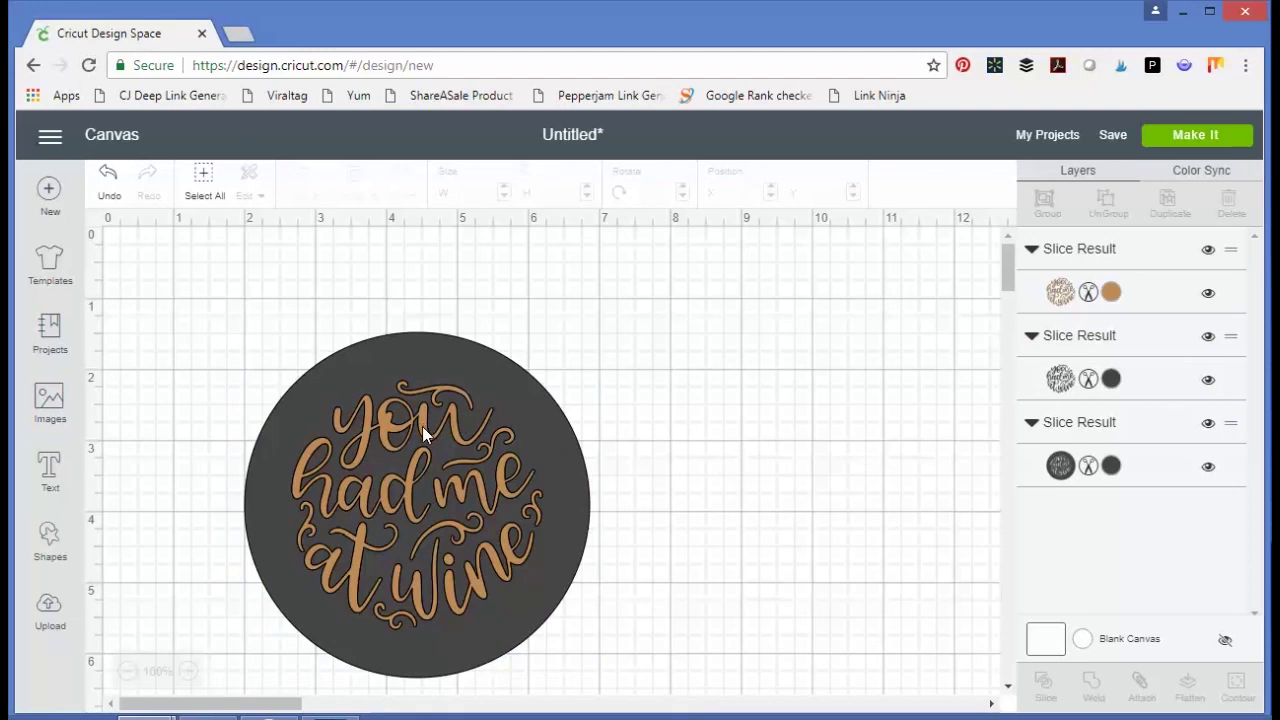
{"action": "left_click_drag", "start_coordinate": [422, 426], "coordinate": [798, 327]}
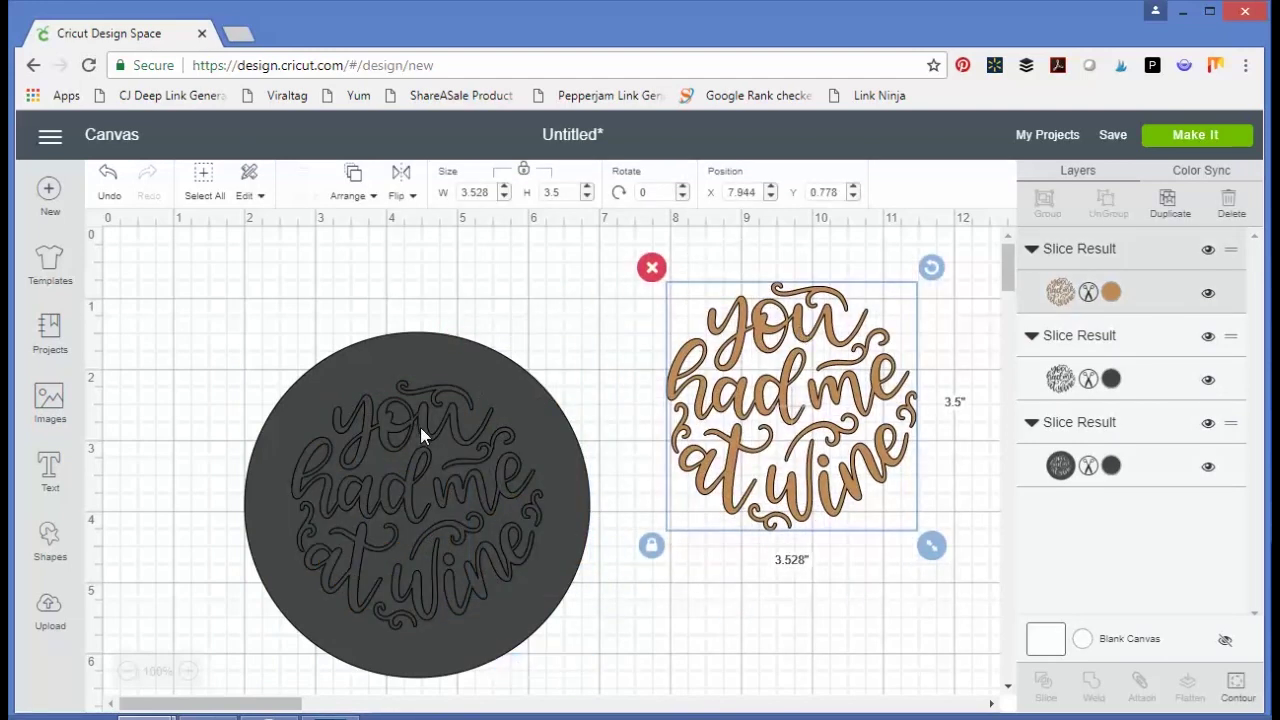
{"action": "left_click_drag", "start_coordinate": [420, 434], "coordinate": [790, 588]}
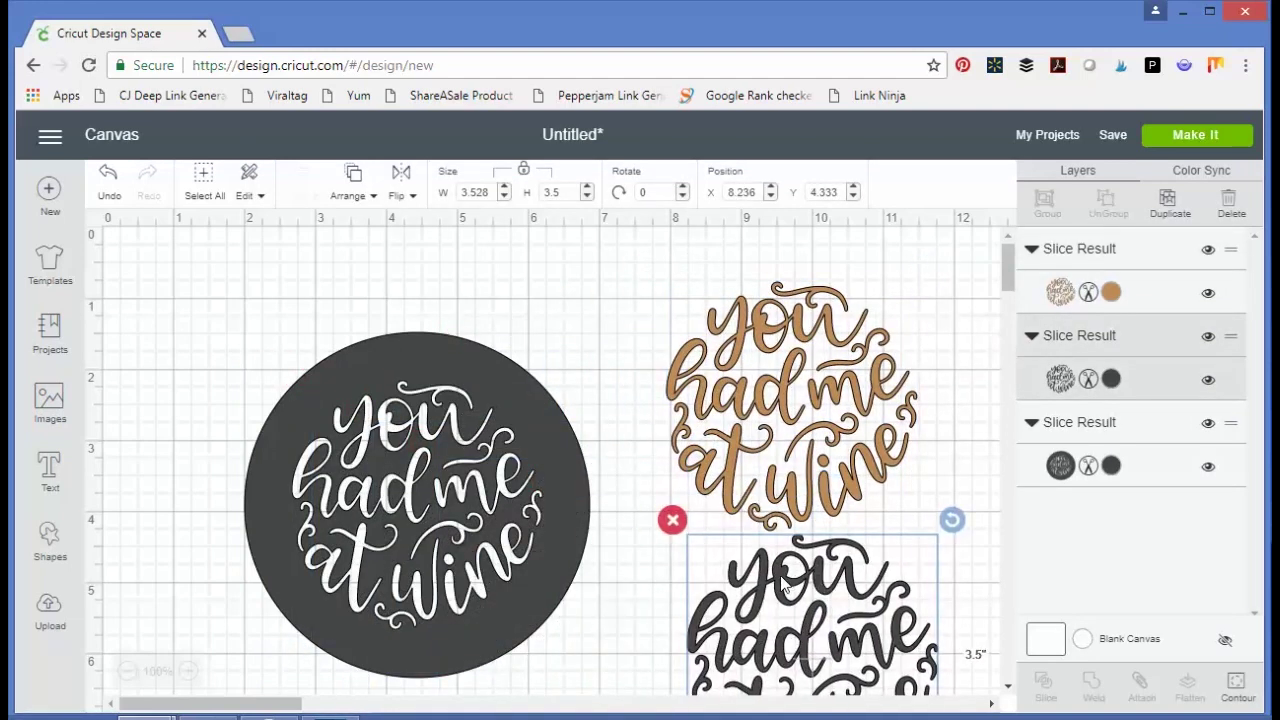